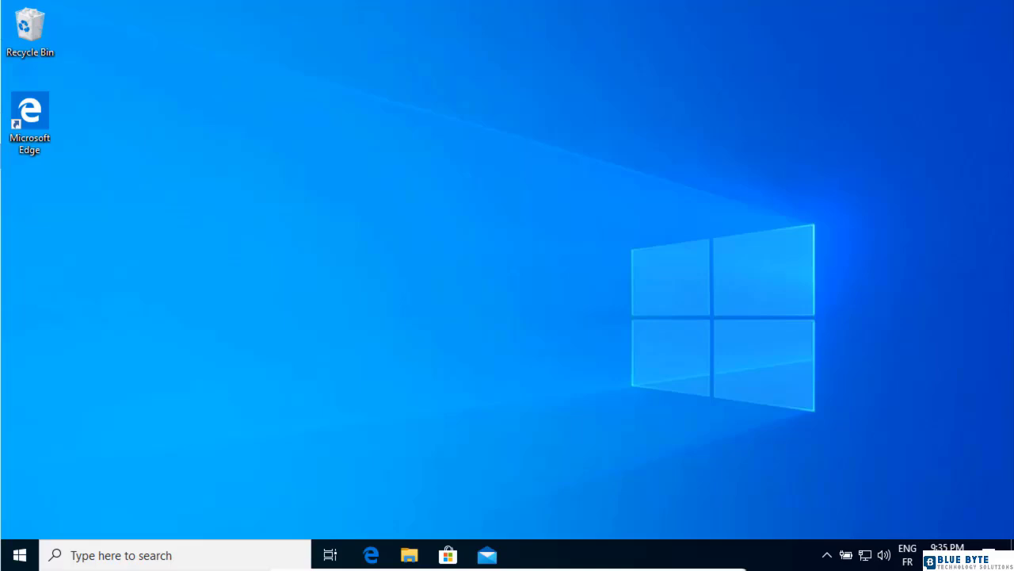
# Find and open Steps Recorder, and start a new recording.
pyautogui.click(20, 557)
pyautogui.click(143, 556)
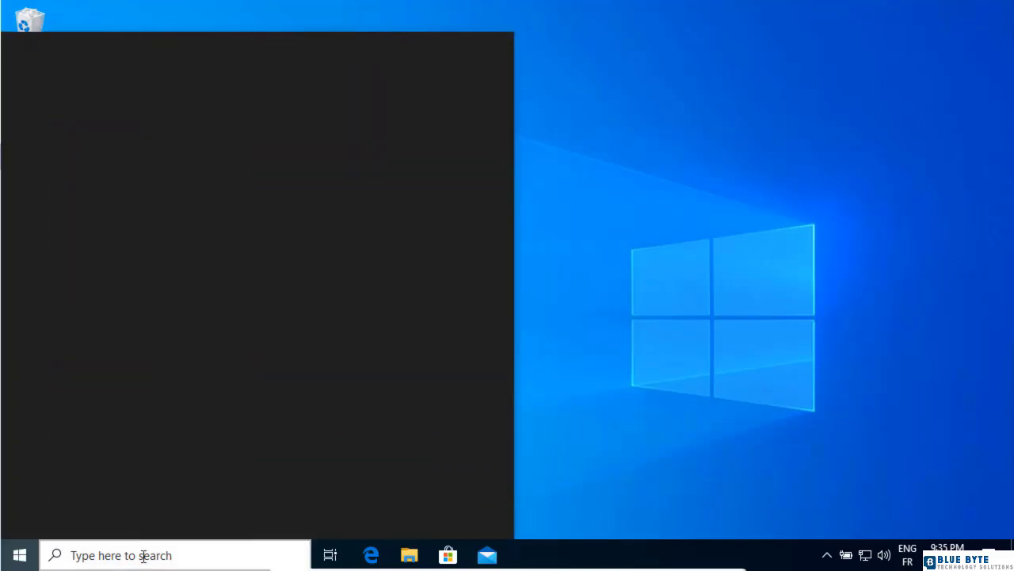
pyautogui.write('steps')
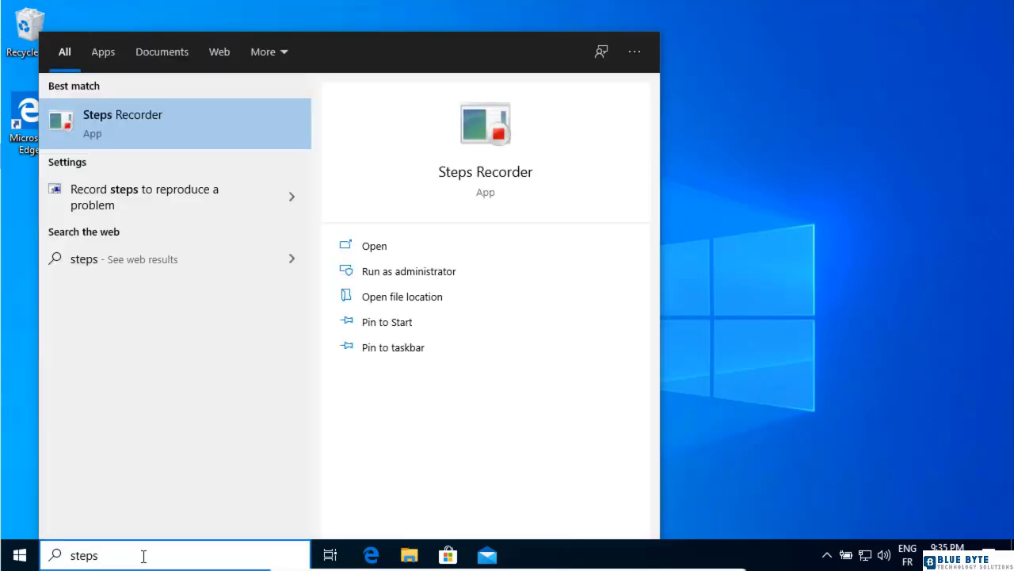
pyautogui.click(172, 132)
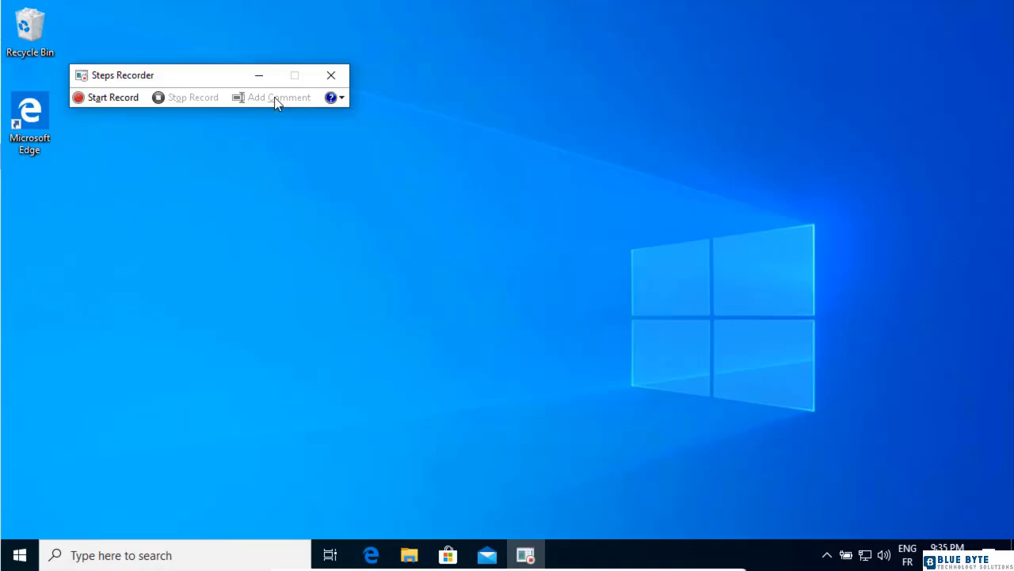
pyautogui.click(126, 98)
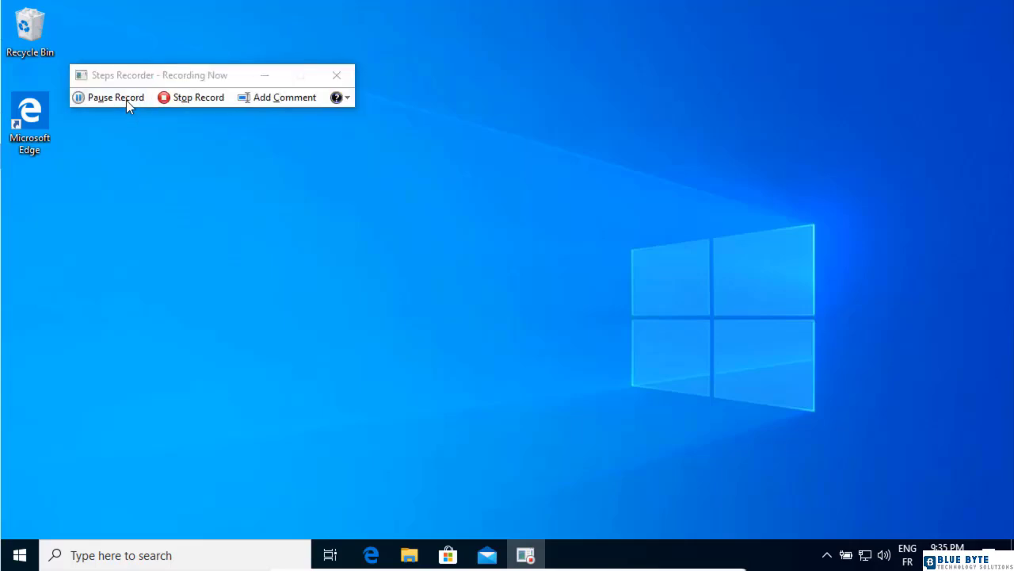
# Try to launch Calculator from the installed apps, copying the error message to the clipboard before dismissing it.
pyautogui.click(19, 557)
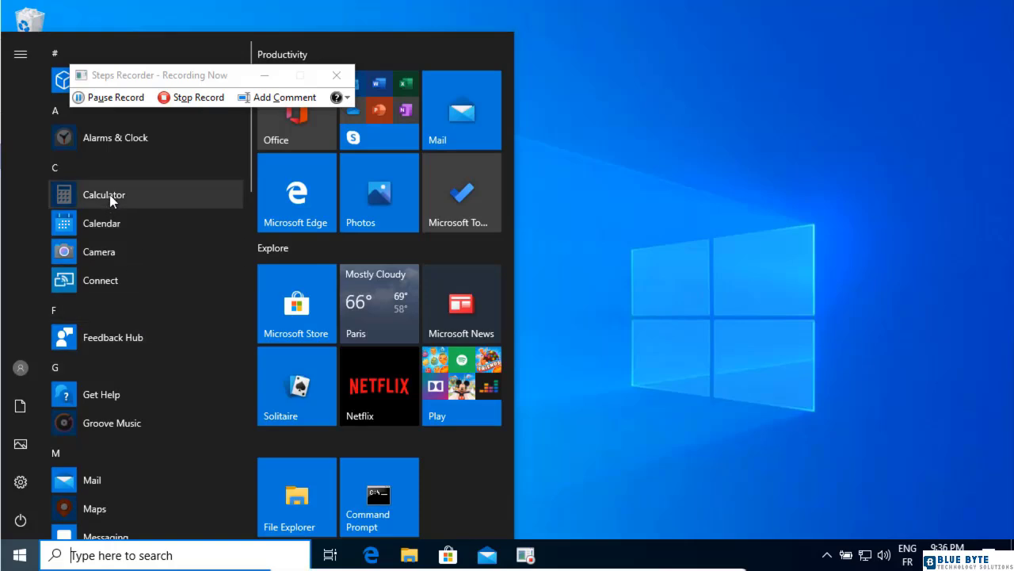
pyautogui.click(127, 196)
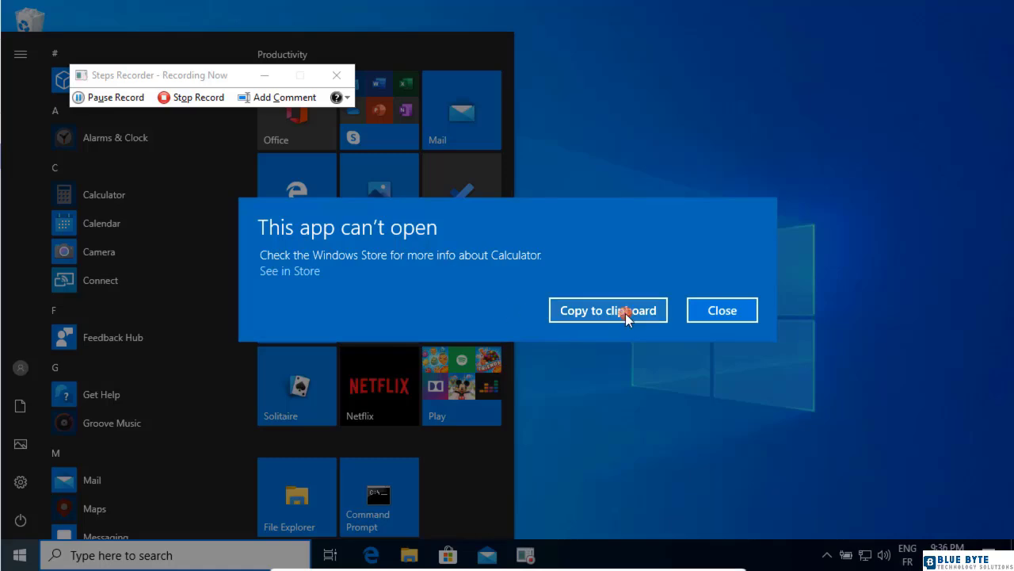
pyautogui.click(752, 313)
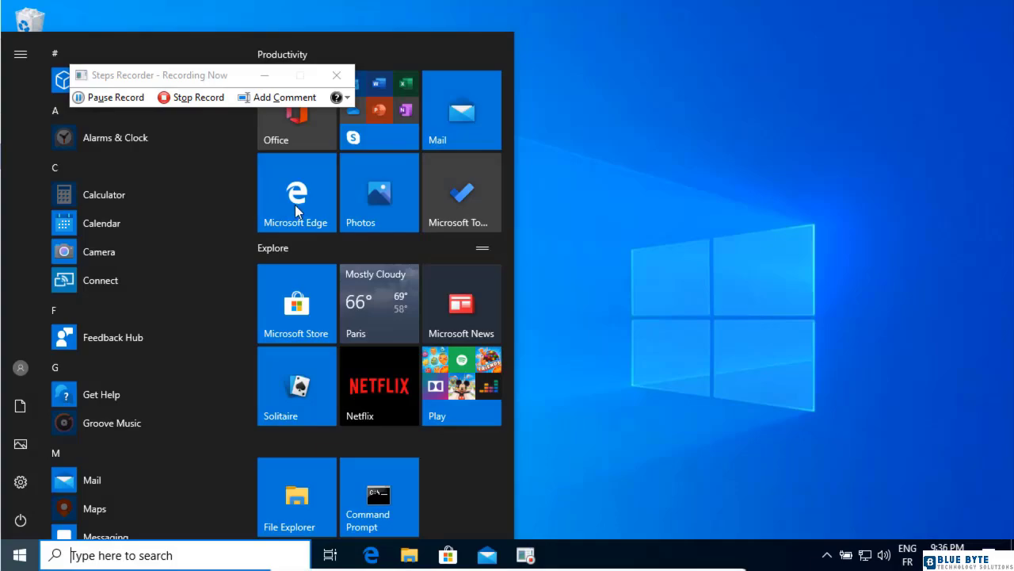
# Add a comment to the recording by pasting the copied text "Check the Windows Store for more info about Calculator.".
pyautogui.click(294, 98)
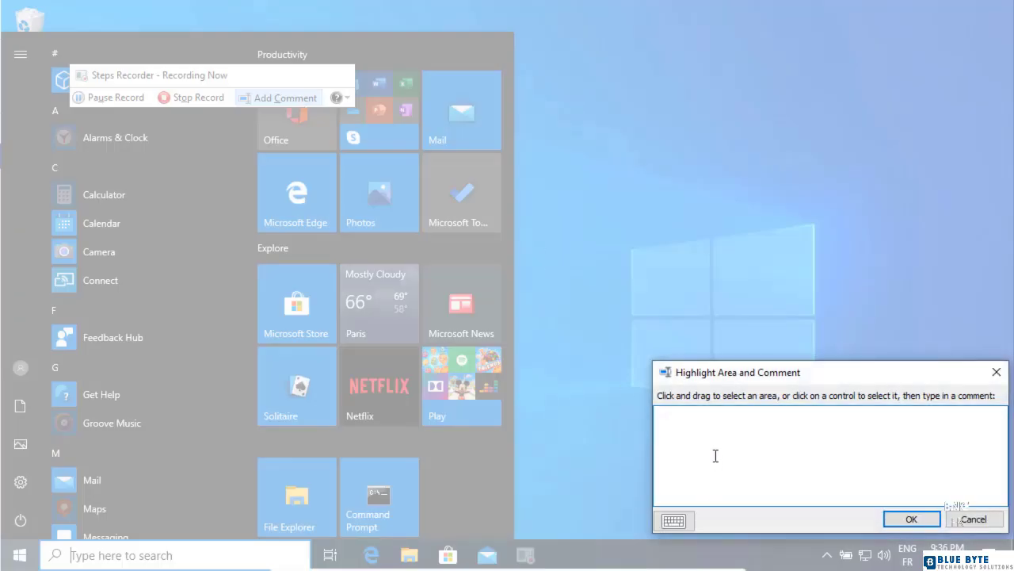
pyautogui.rightClick(716, 456)
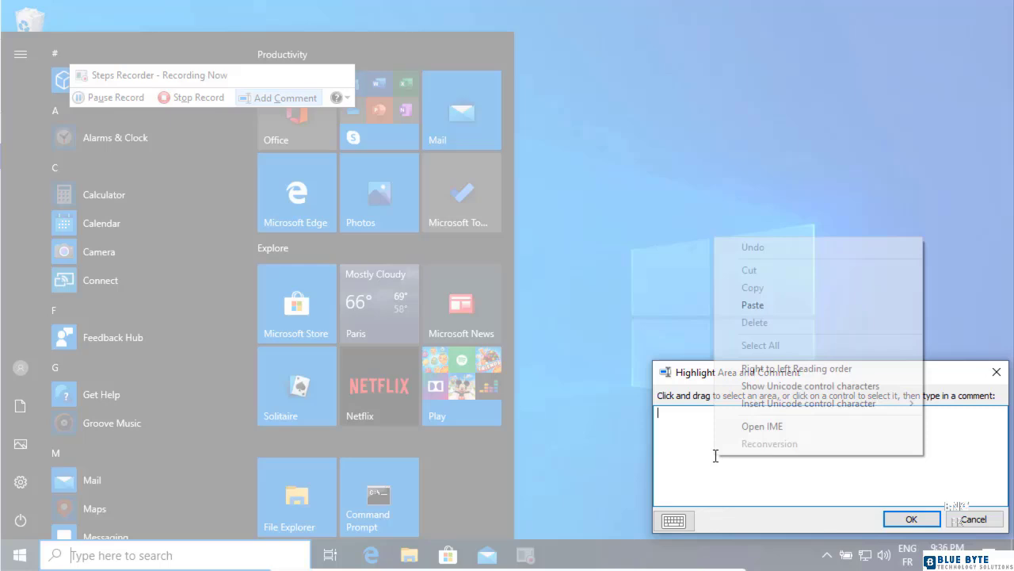
pyautogui.click(761, 307)
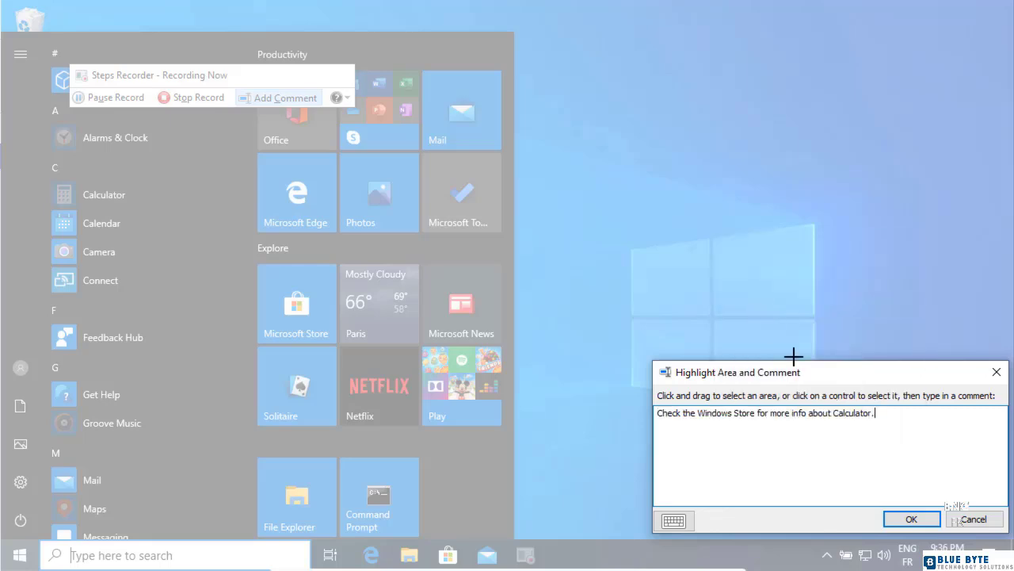
pyautogui.click(910, 521)
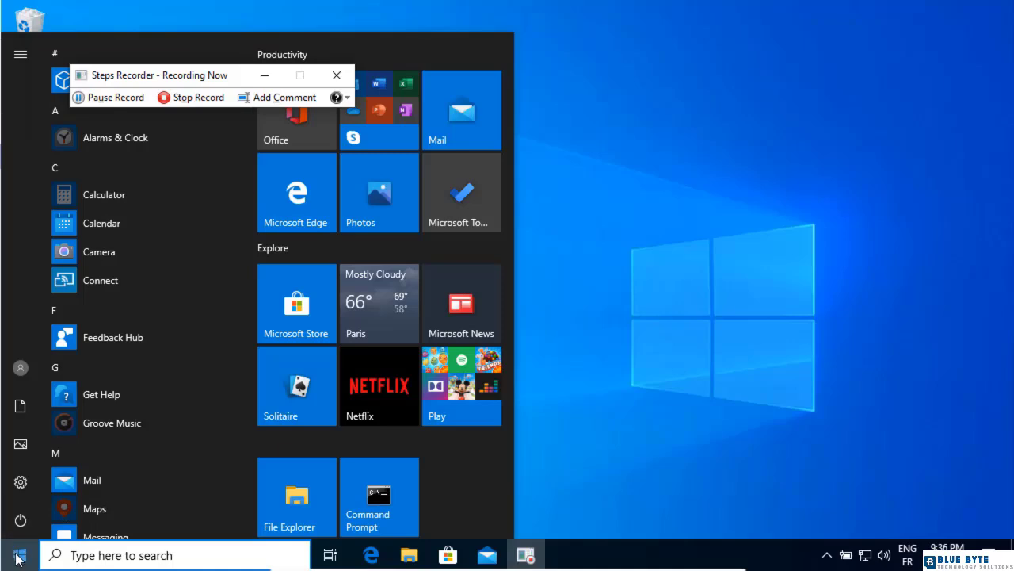
# Return to the desktop and stop the recording, enlarging the recorded steps report to full screen.
pyautogui.click(18, 558)
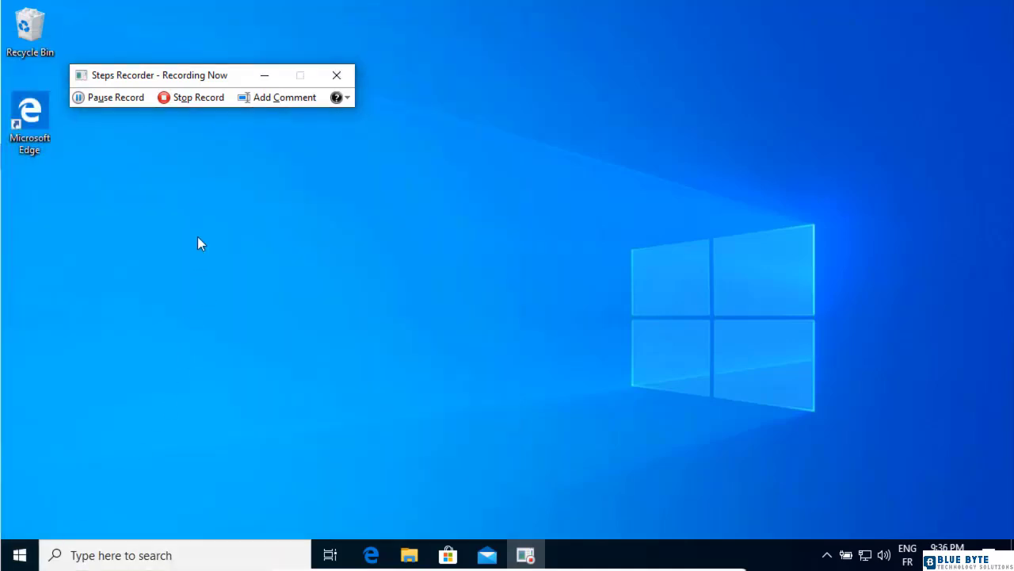
pyautogui.click(203, 99)
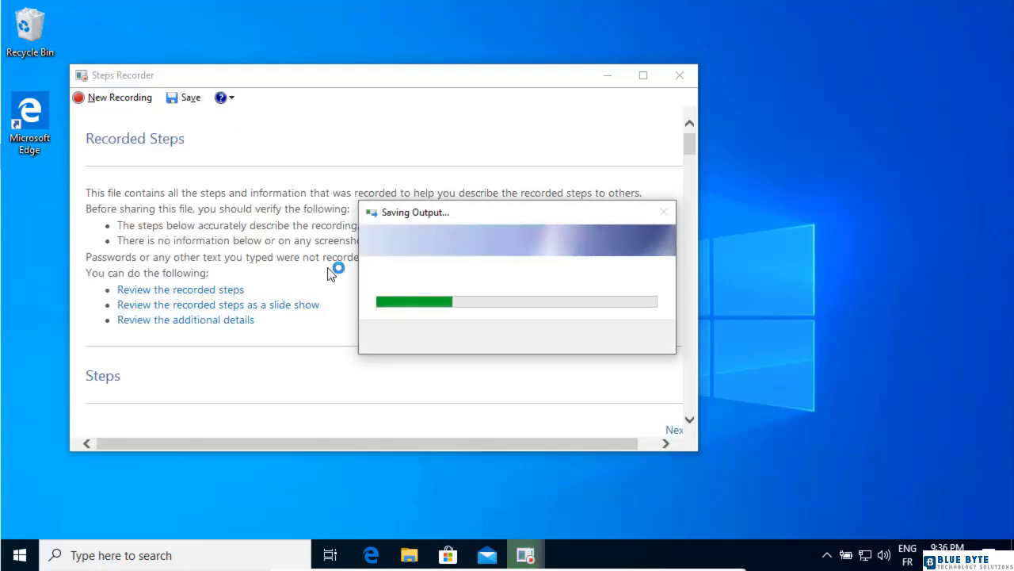
pyautogui.click(644, 76)
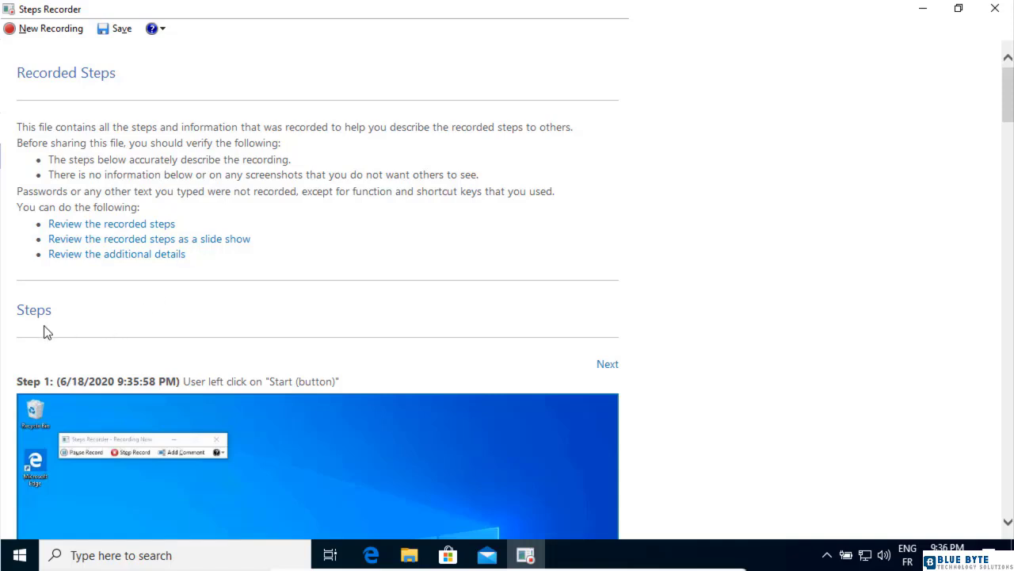
# Review each recorded step with its screenshot and comment, as well as the Additional Details section of the report.
pyautogui.scroll(-5, 64, 348)
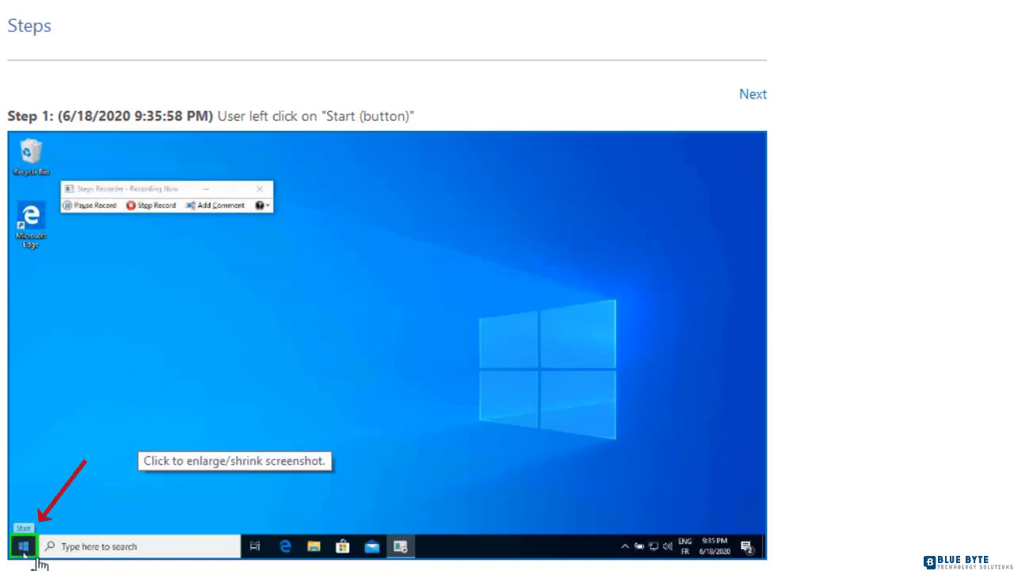
pyautogui.scroll(-6, 39, 562)
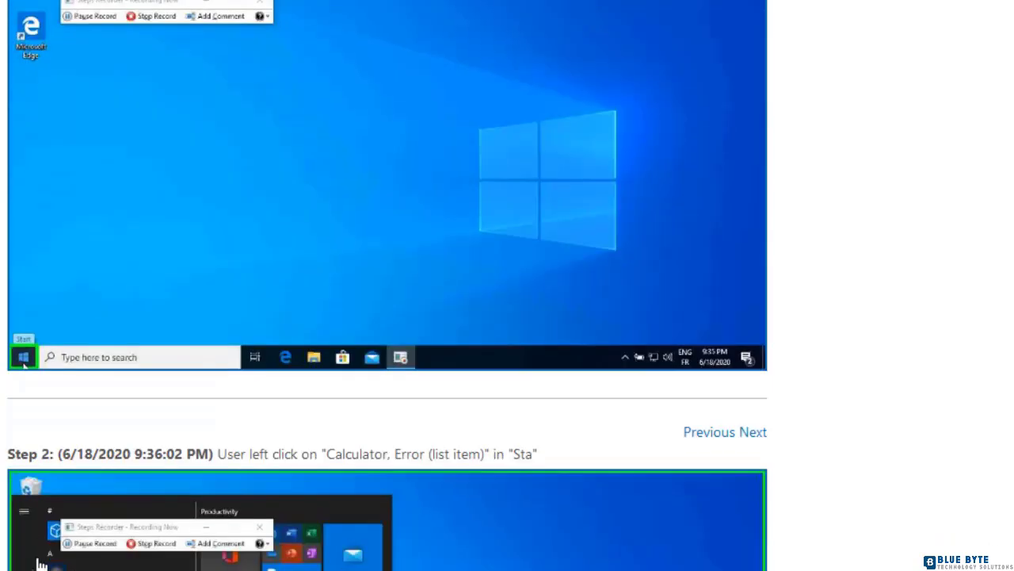
pyautogui.scroll(-1, 40, 563)
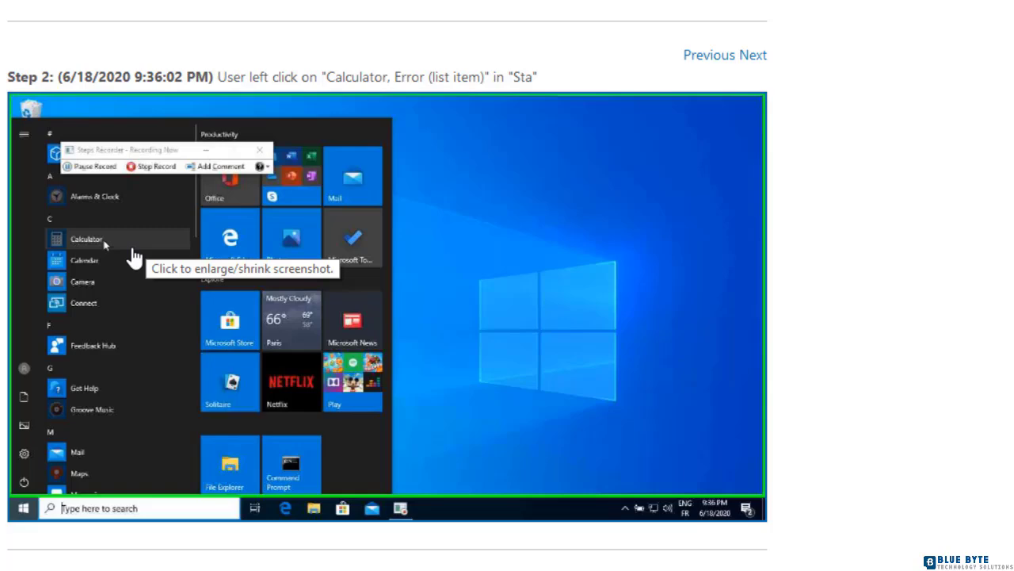
pyautogui.scroll(-7, 132, 255)
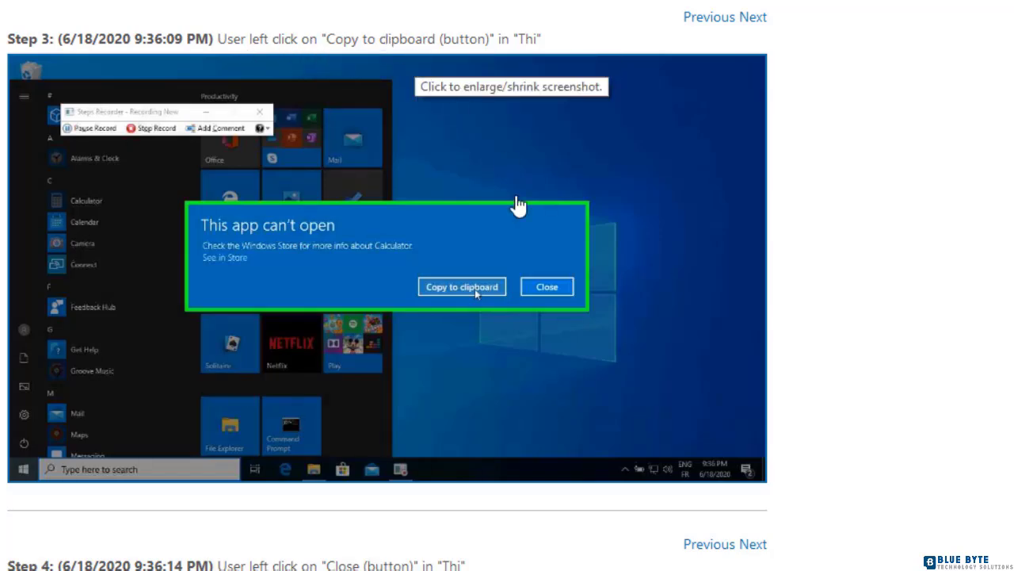
pyautogui.scroll(-6, 498, 317)
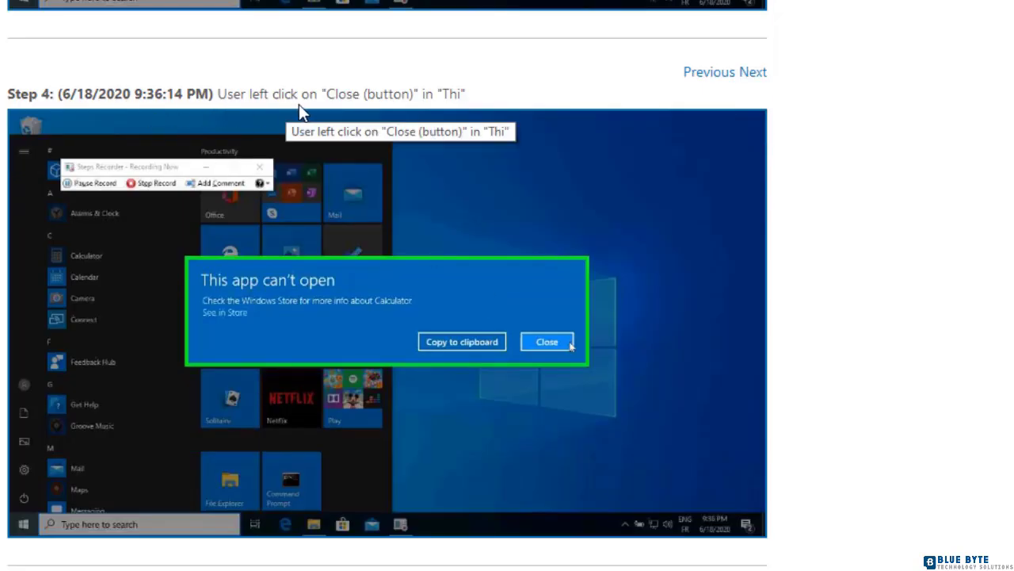
pyautogui.scroll(-6, 555, 367)
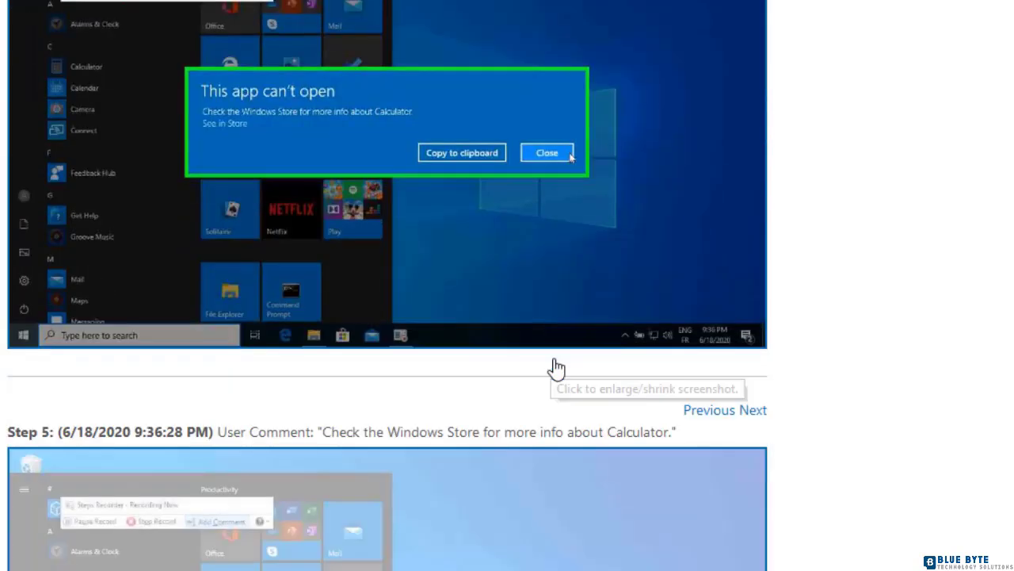
pyautogui.scroll(-1, 556, 369)
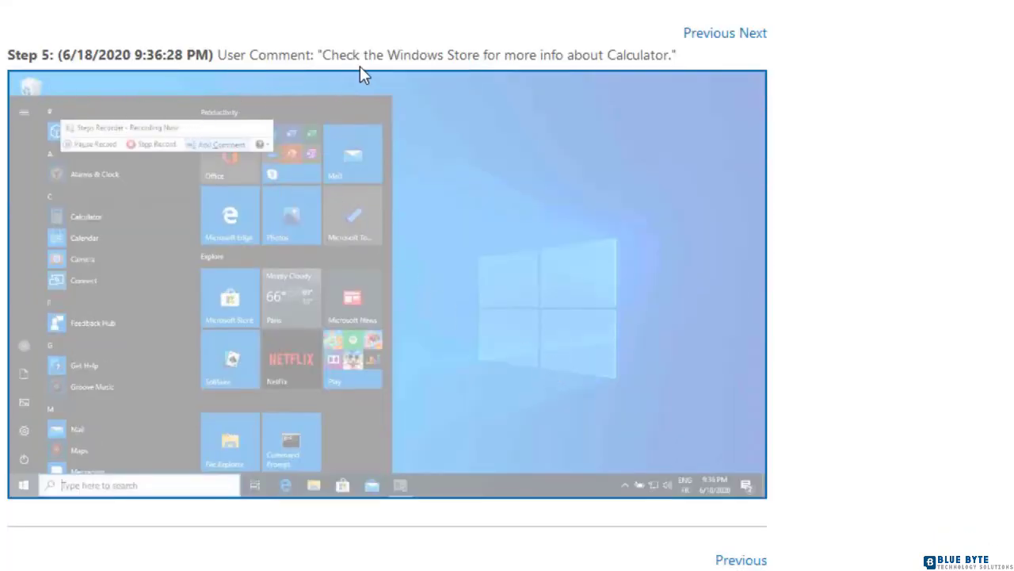
pyautogui.scroll(-6, 361, 70)
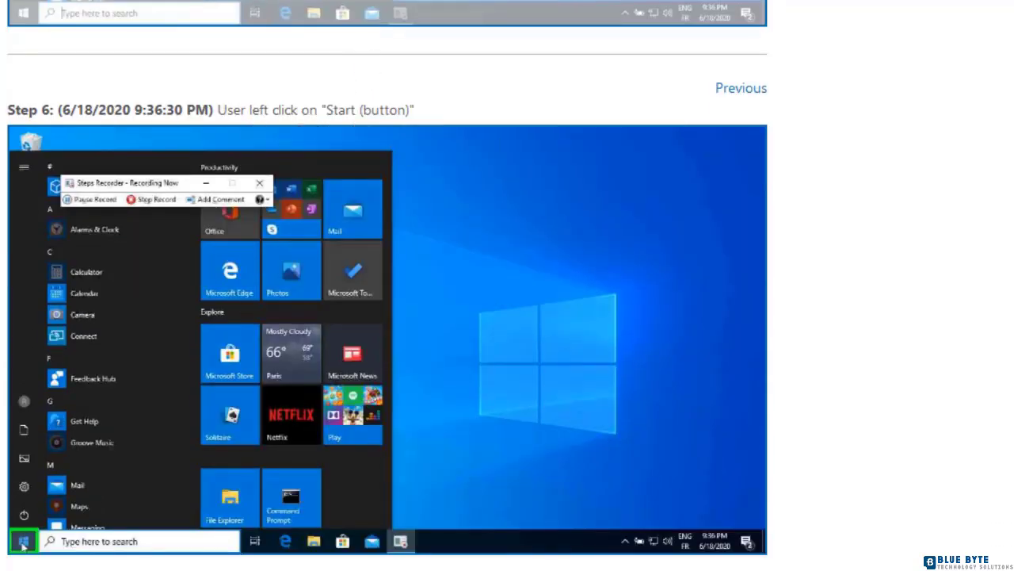
pyautogui.scroll(-4, 44, 549)
pyautogui.scroll(-5, 47, 544)
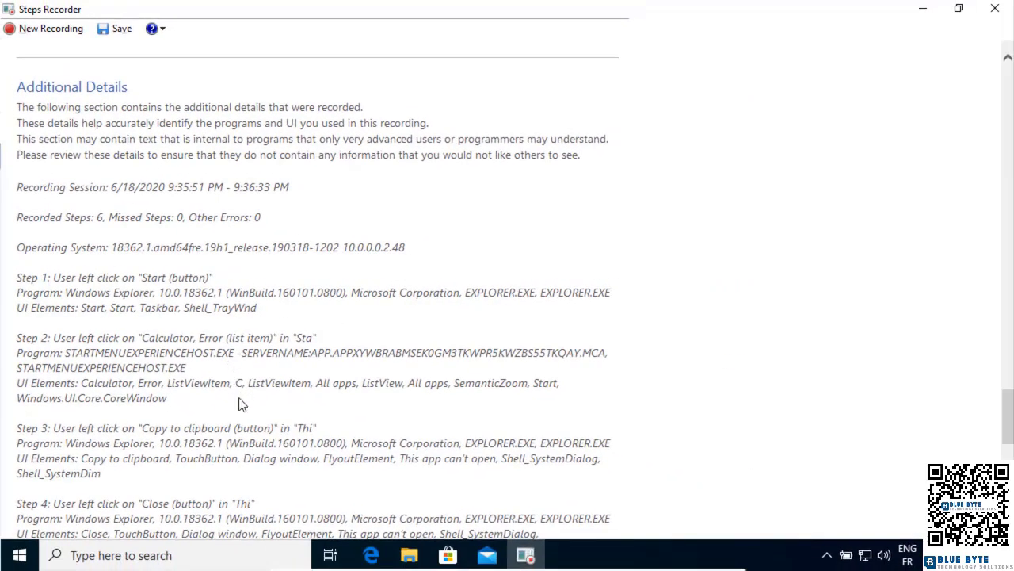
pyautogui.scroll(-5, 240, 406)
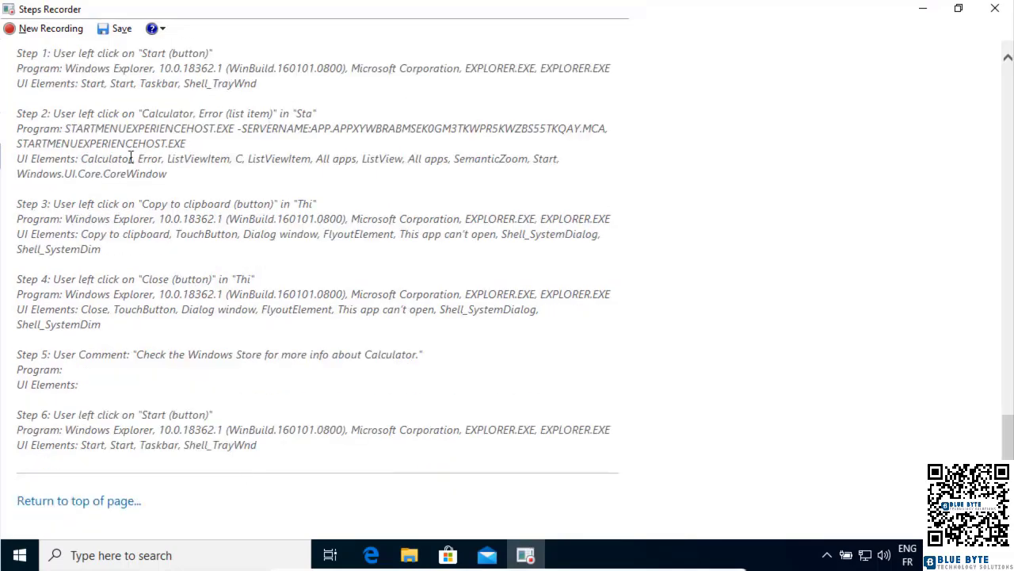
# Save the recording to the Desktop as a ZIP file named "My Calculator problem".
pyautogui.click(122, 28)
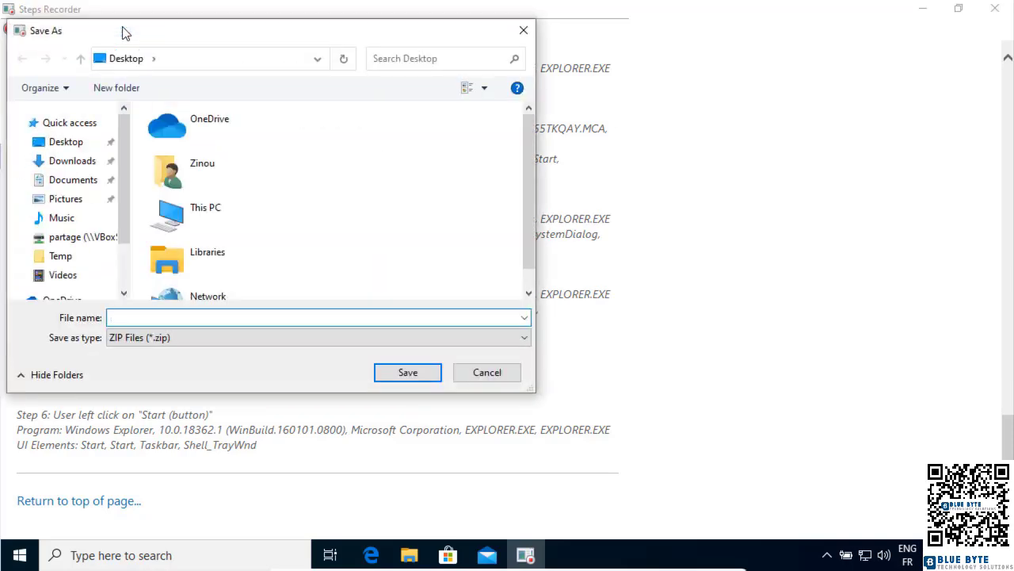
pyautogui.write('My Cal')
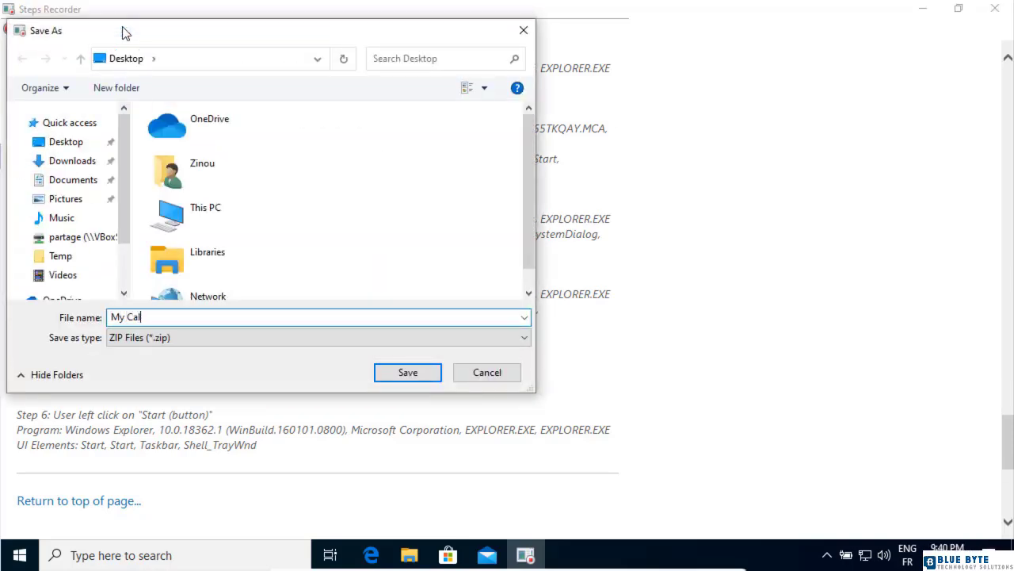
pyautogui.write('culator problem')
pyautogui.click(435, 373)
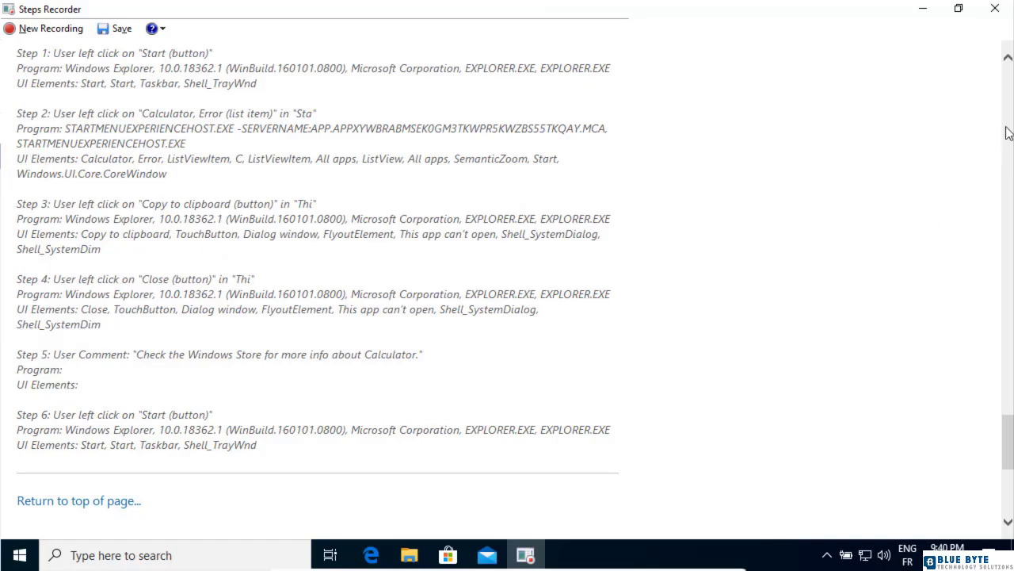
# Minimize the recorder, open the "My Calculator problem" archive on the desktop and open the MHTML recording inside it.
pyautogui.click(929, 9)
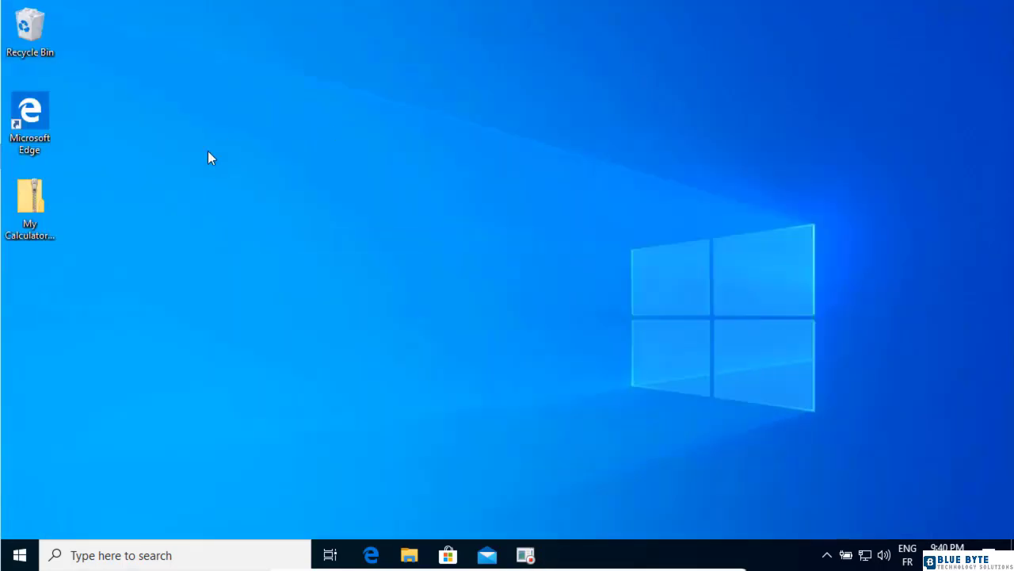
pyautogui.click(30, 202)
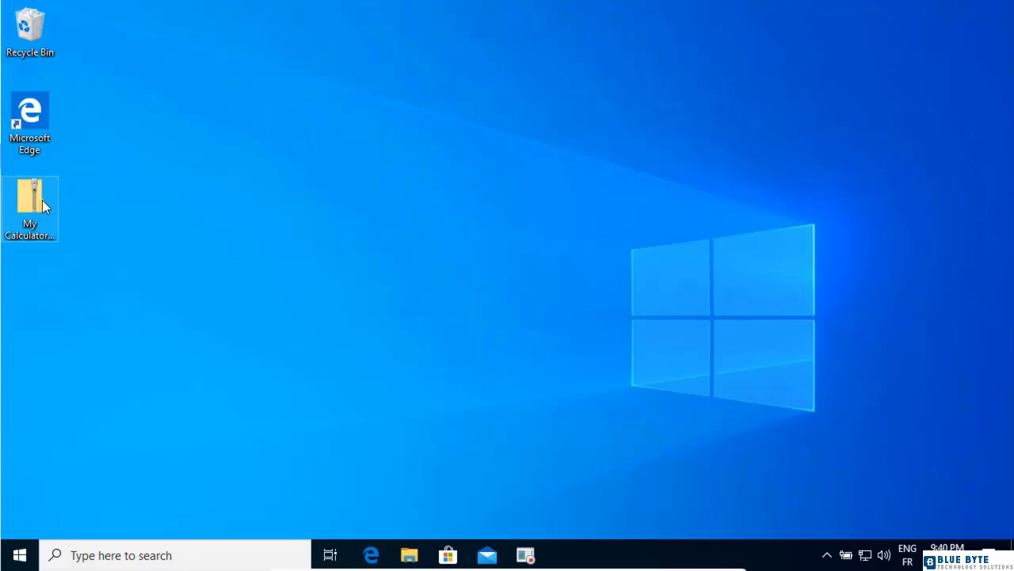
pyautogui.doubleClick(42, 199)
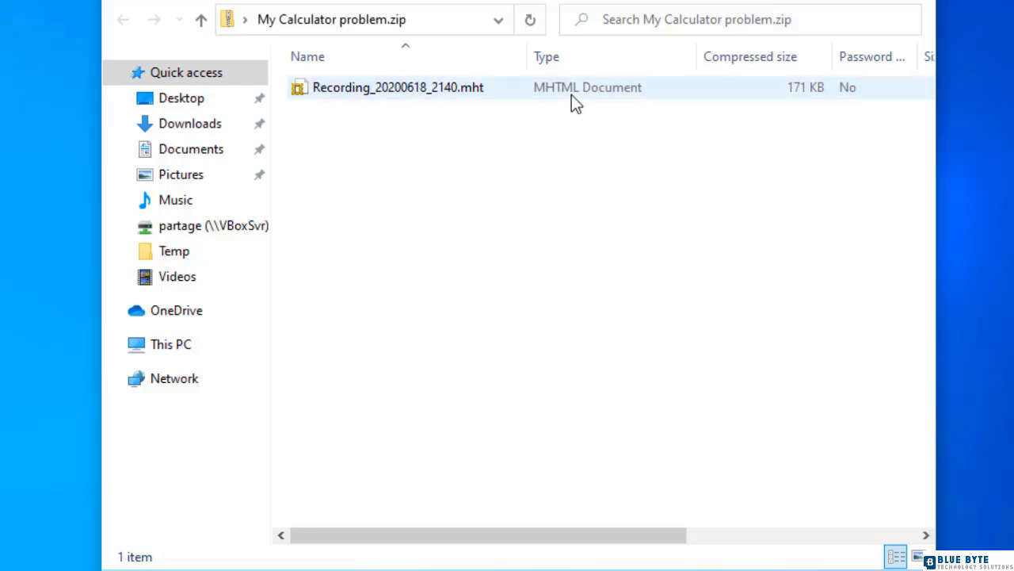
pyautogui.click(463, 100)
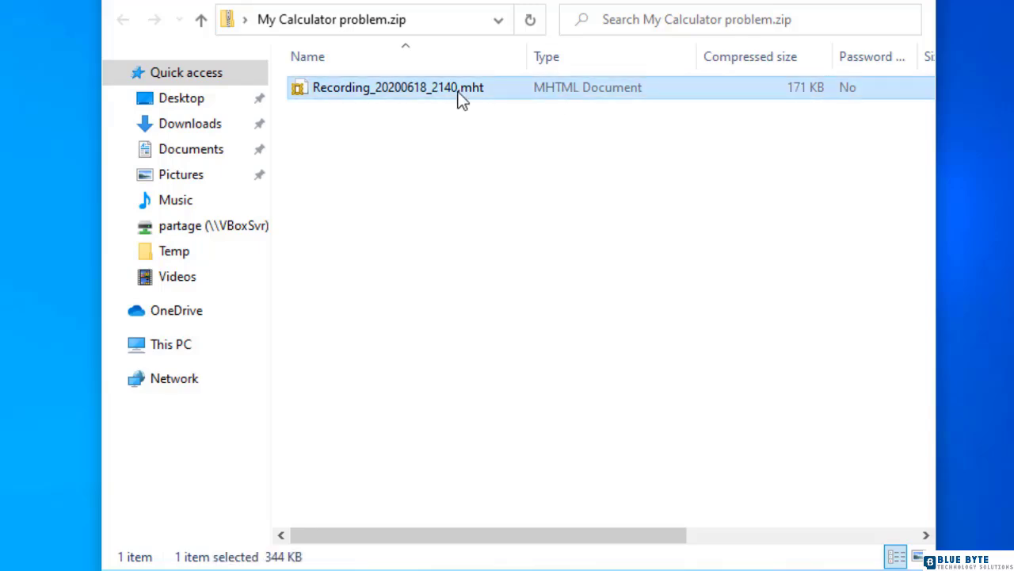
pyautogui.doubleClick(460, 92)
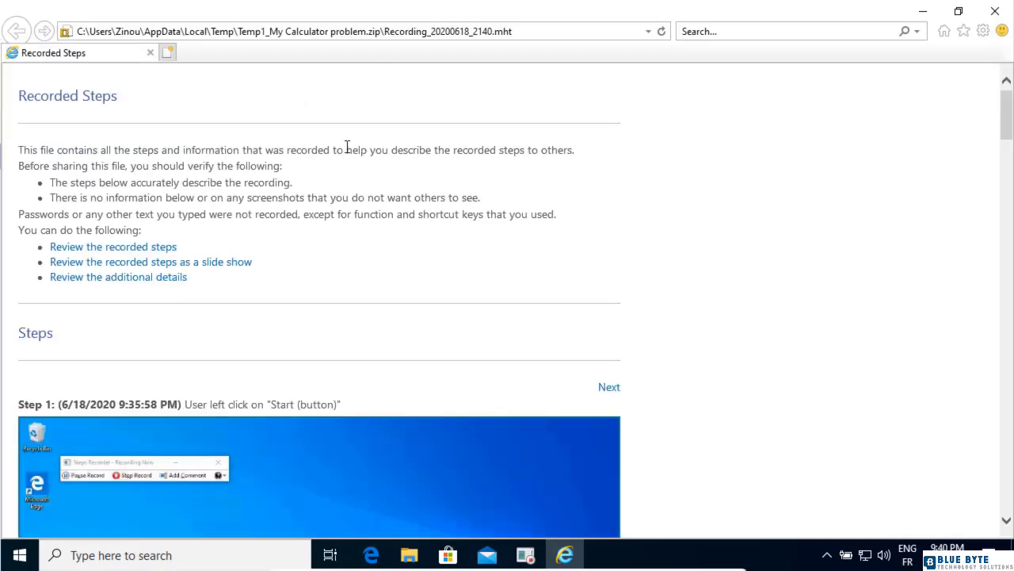
# Look through the recorded steps and screenshots in the opened MHTML report.
pyautogui.scroll(-2, 367, 142)
pyautogui.scroll(-6, 367, 142)
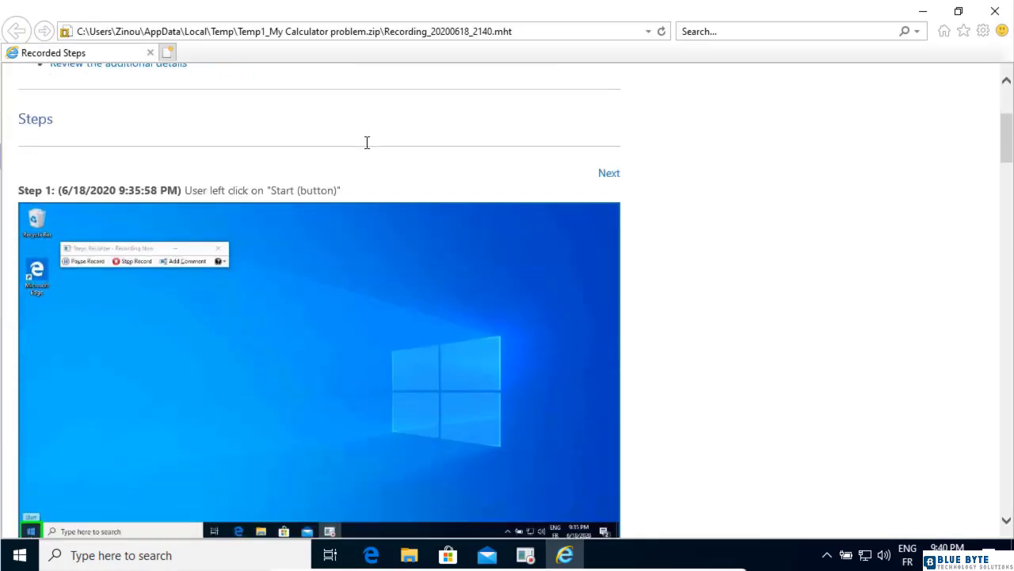
pyautogui.scroll(-7, 367, 149)
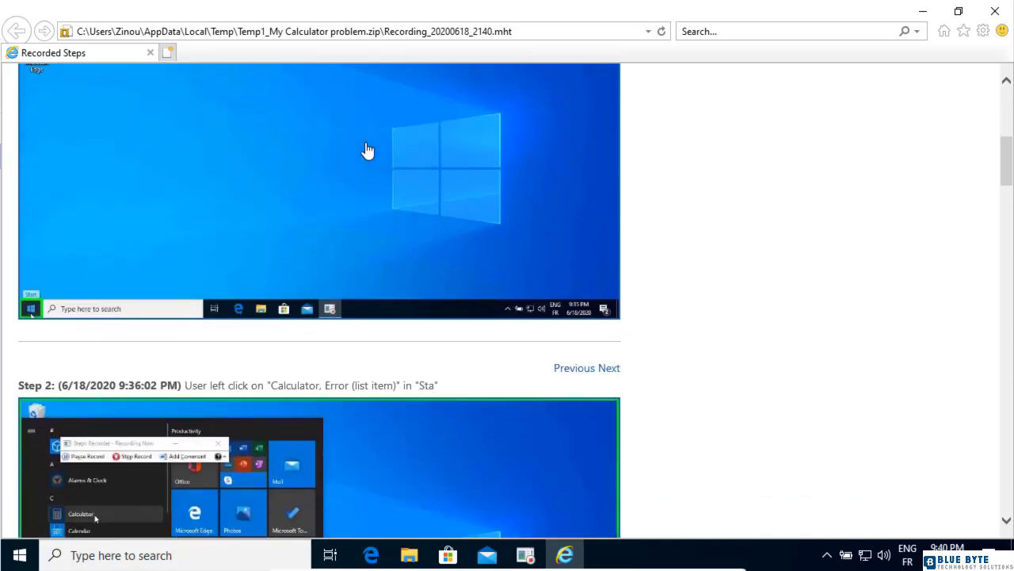
pyautogui.scroll(-8, 367, 149)
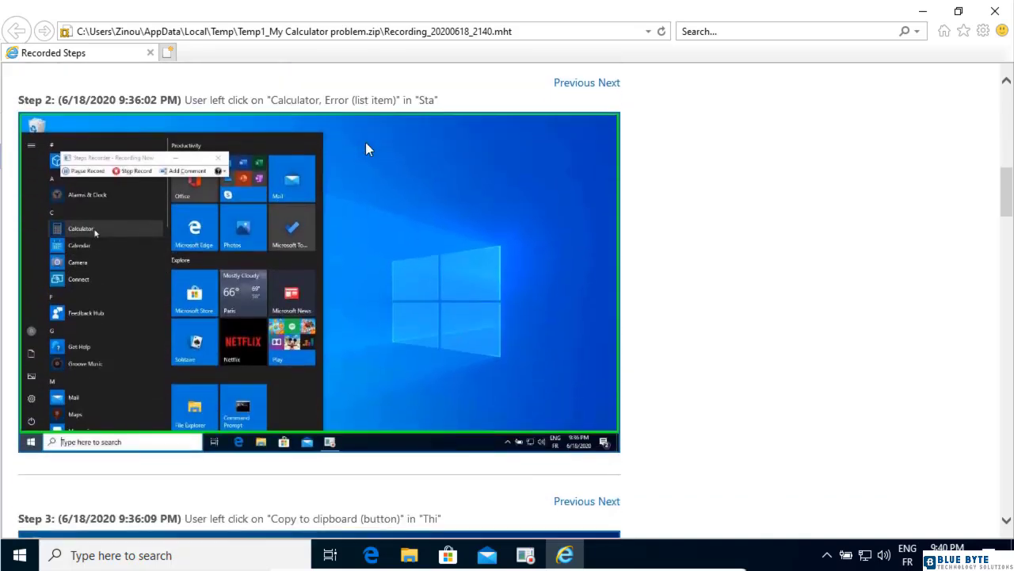
pyautogui.scroll(-10, 367, 149)
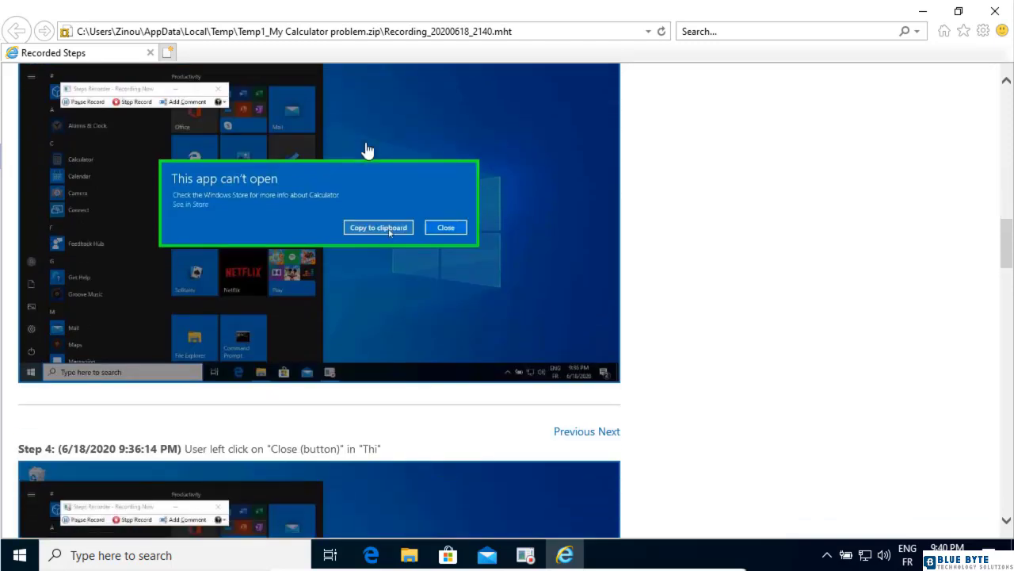
pyautogui.scroll(-5, 367, 149)
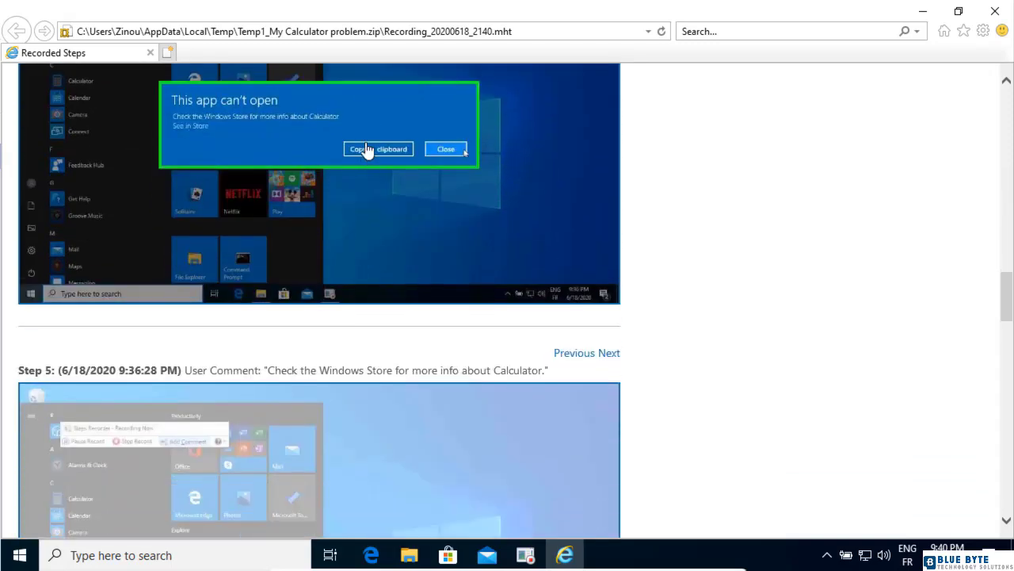